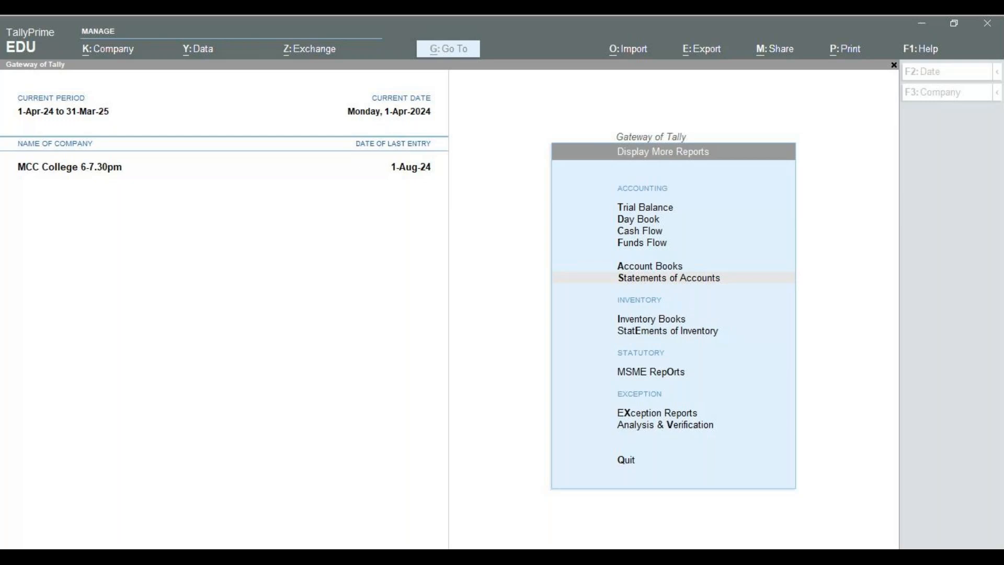
Step: Return to the Gateway of Tally and open a new Debit Note voucher
key("Up")
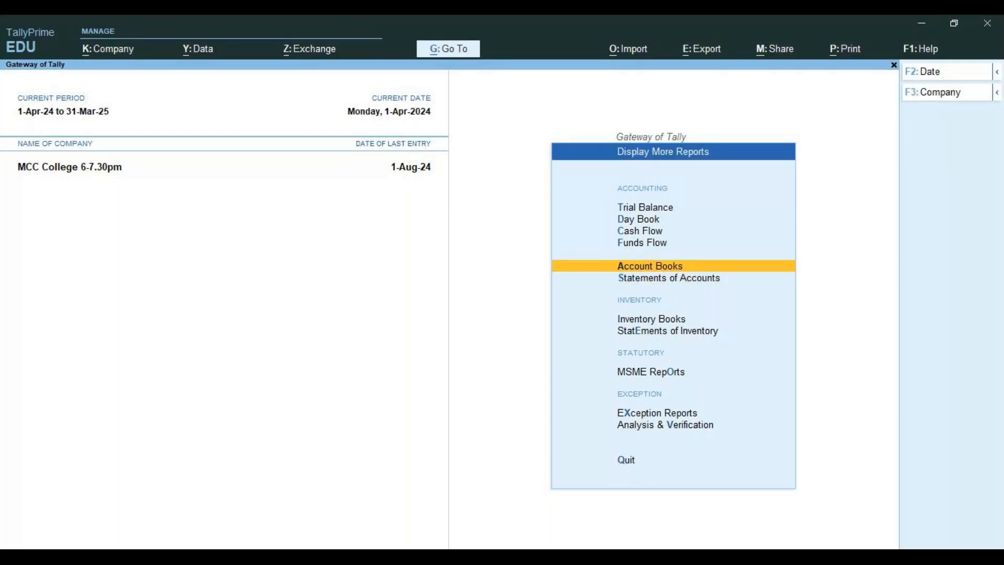
key("Escape")
key("Up")
key("Up")
key("Up")
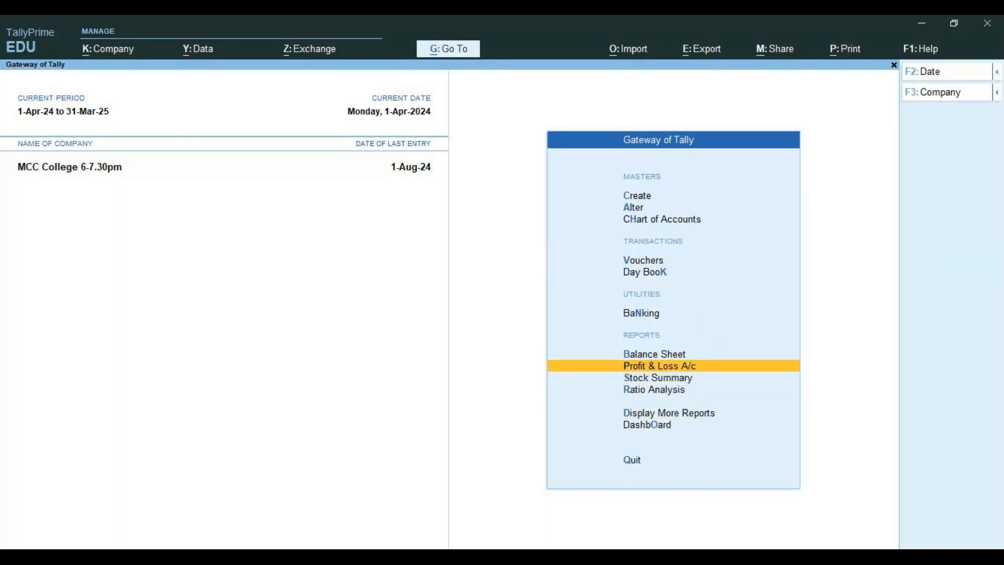
key("v")
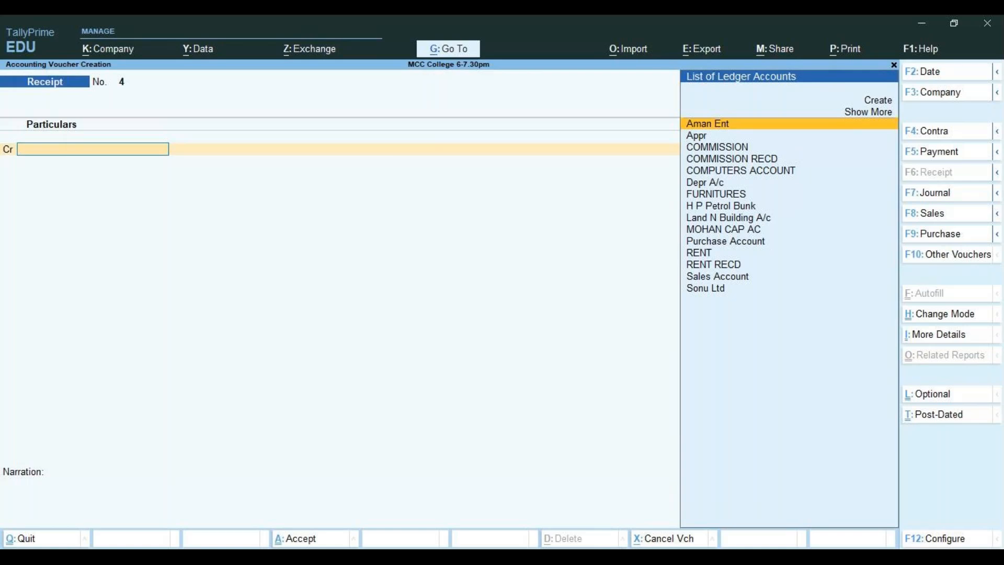
key("alt")
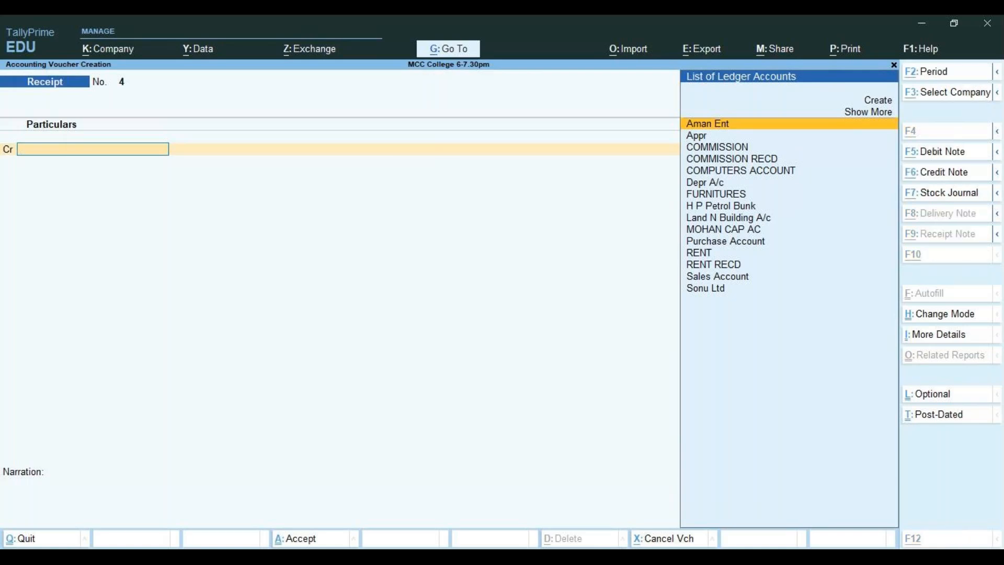
key("alt+F5")
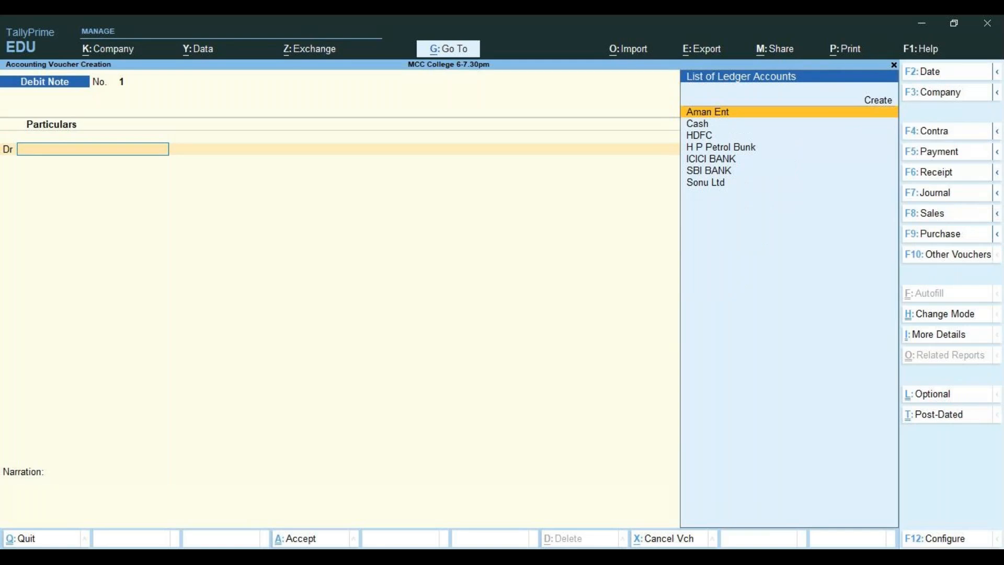
Step: Select Aman Ent as the party ledger and change the debit note to Item Invoice mode
key("Return")
key("ctrl")
key("ctrl+a")
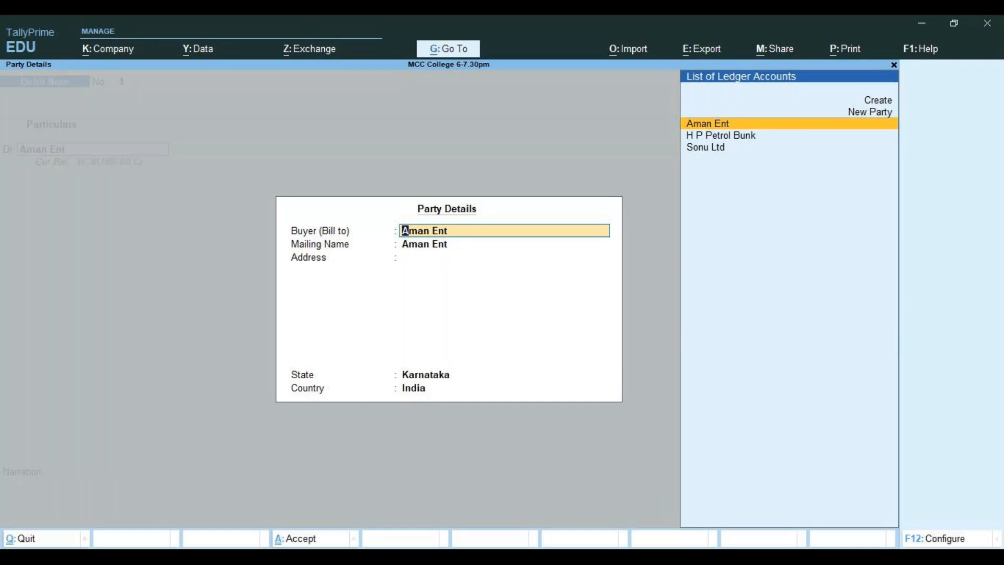
left_click(593, 521)
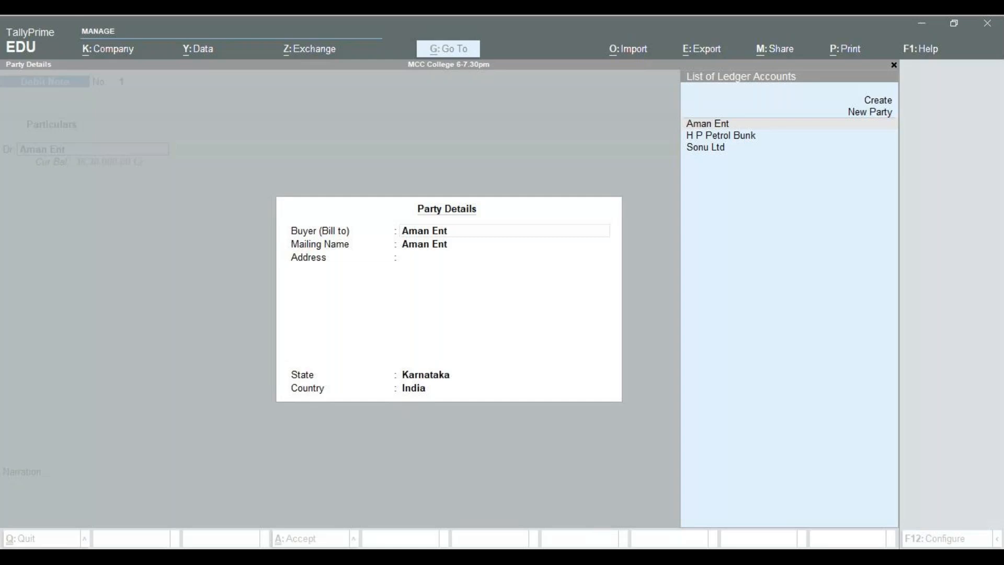
left_click(499, 556)
key("Escape")
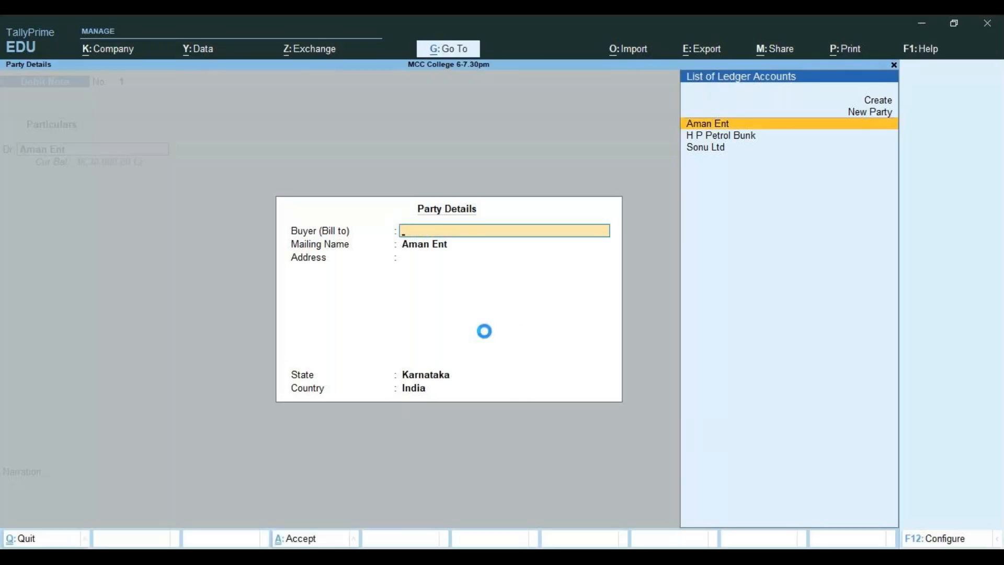
key("Escape")
key("y")
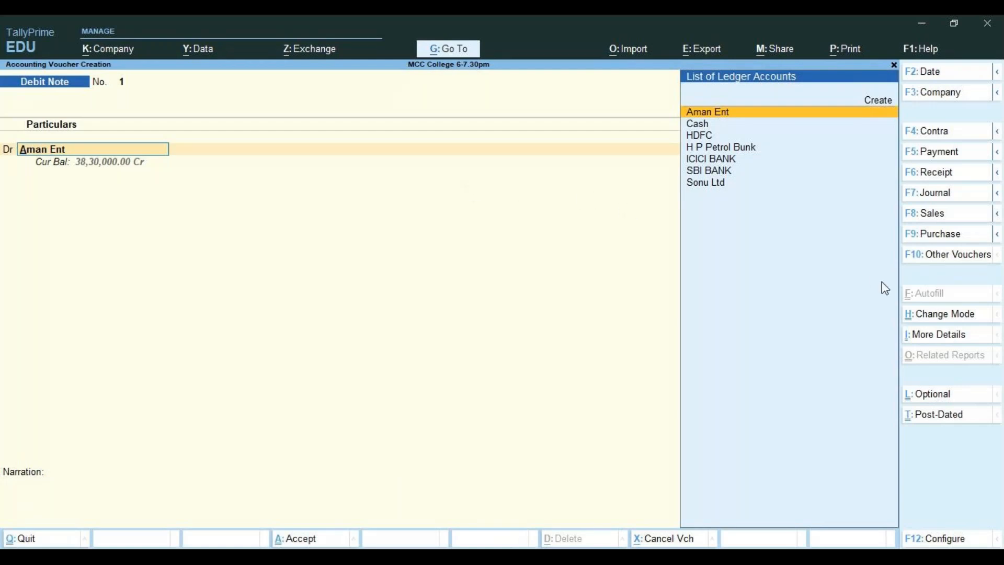
left_click(919, 320)
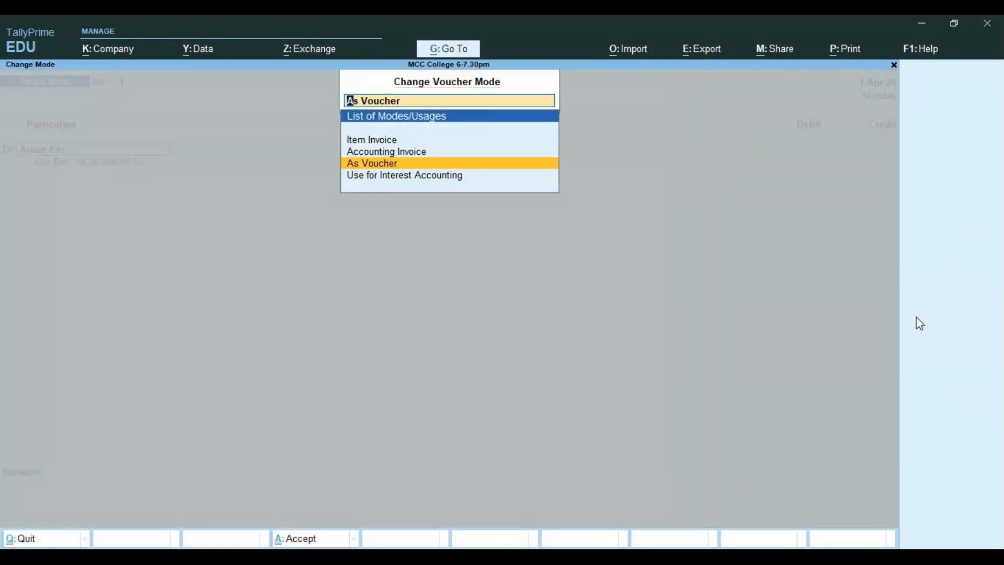
left_click(394, 140)
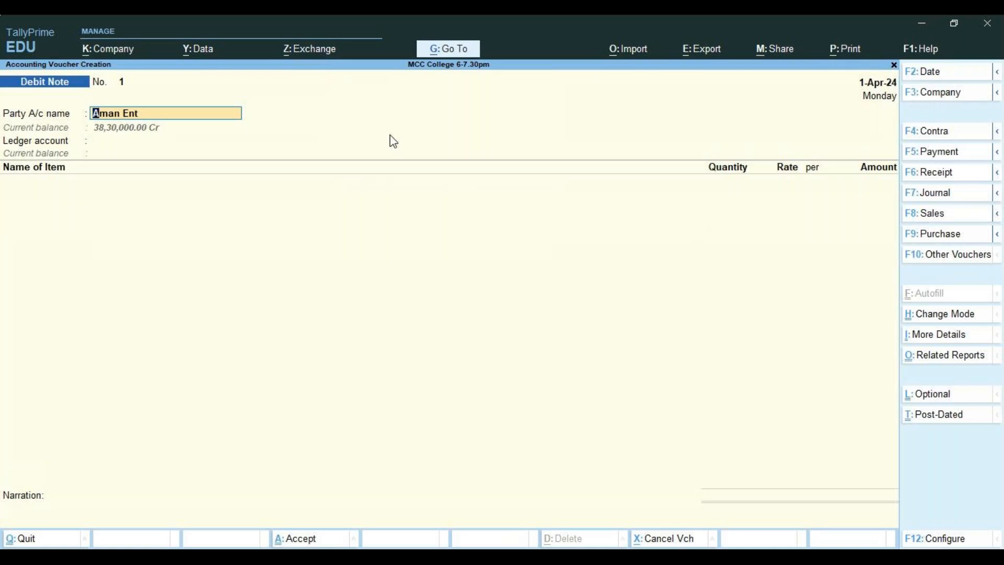
Step: Accept the dispatch and party details for Aman Ent with state Karnataka, and choose Purchase Account as the ledger account
key("Return")
key("Return")
key("Return")
key("Return")
key("Return")
key("Return")
key("Return")
key("Return")
key("Return")
key("Return")
key("Return")
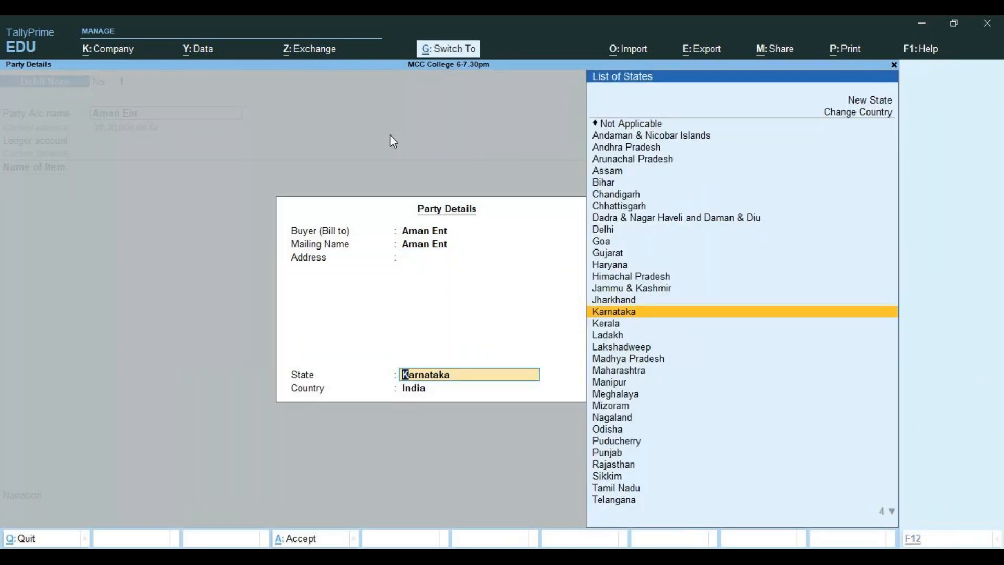
key("Return")
key("Return")
key("Return")
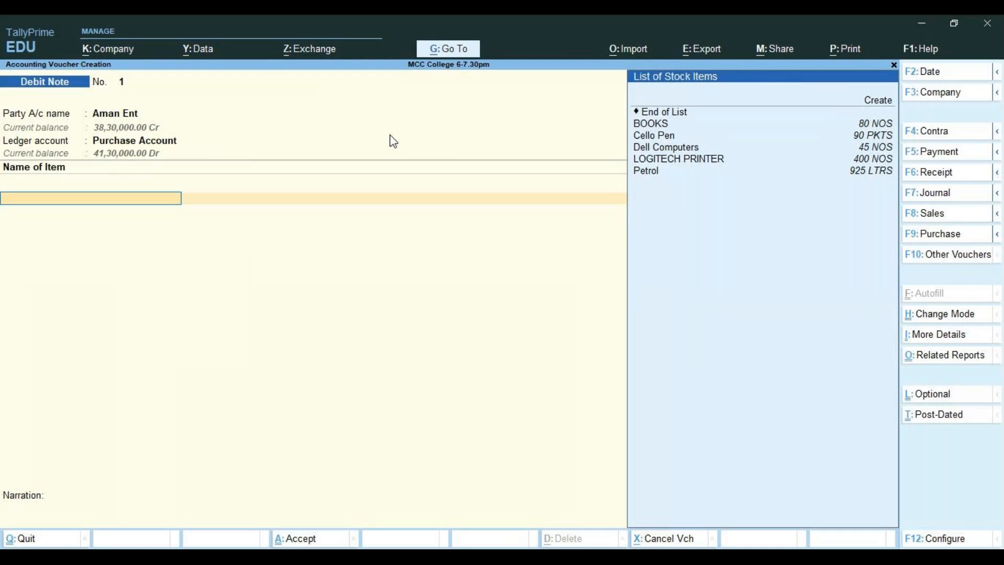
Step: Add the stock item BOOKS from godown Banaglore 3 with quantity 20 NOS at a rate of 100.00
left_click(686, 127)
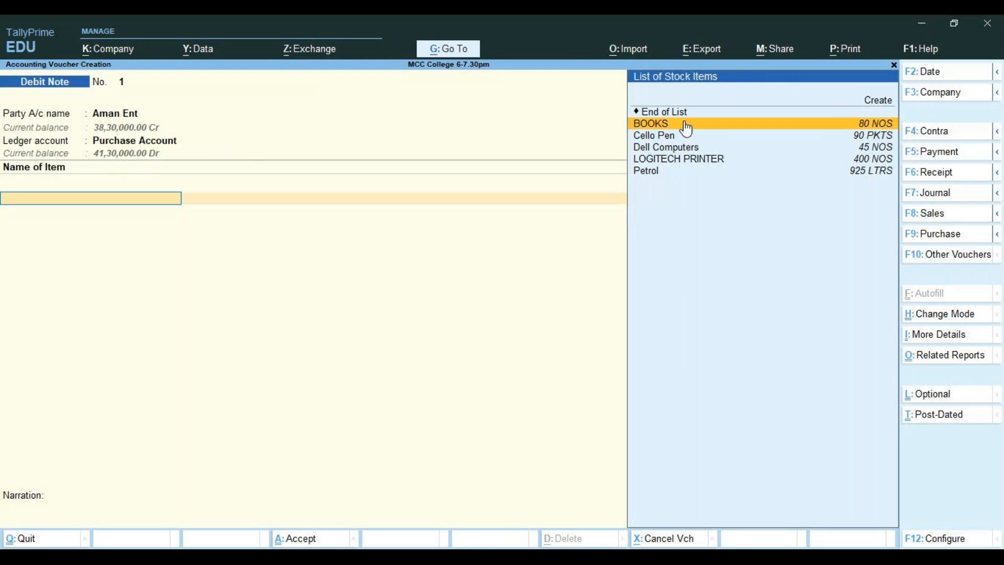
key("Return")
key("Return")
key("BackSpace")
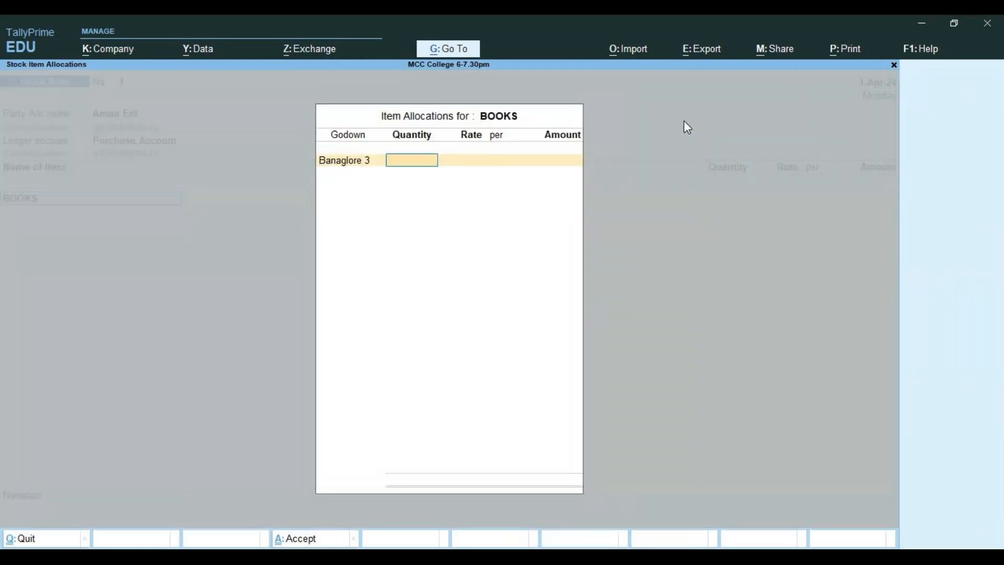
type("20")
key("Return")
key("Return")
key("Return")
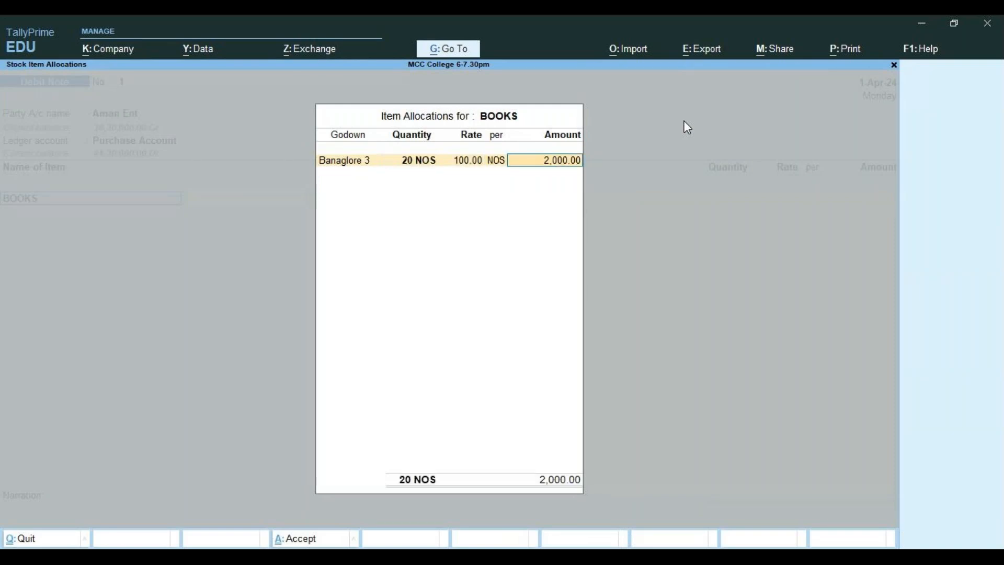
key("Return")
key("Return")
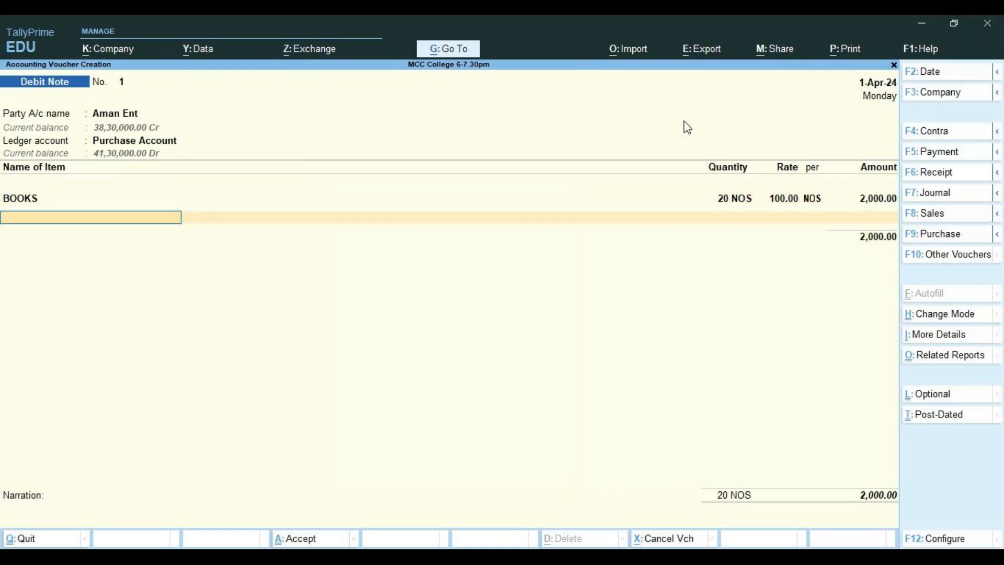
Step: End the item list and allocate 2,000.00 Dr as Agst Ref to Aman Ent's pending bill 487/24
key("Return")
key("Return")
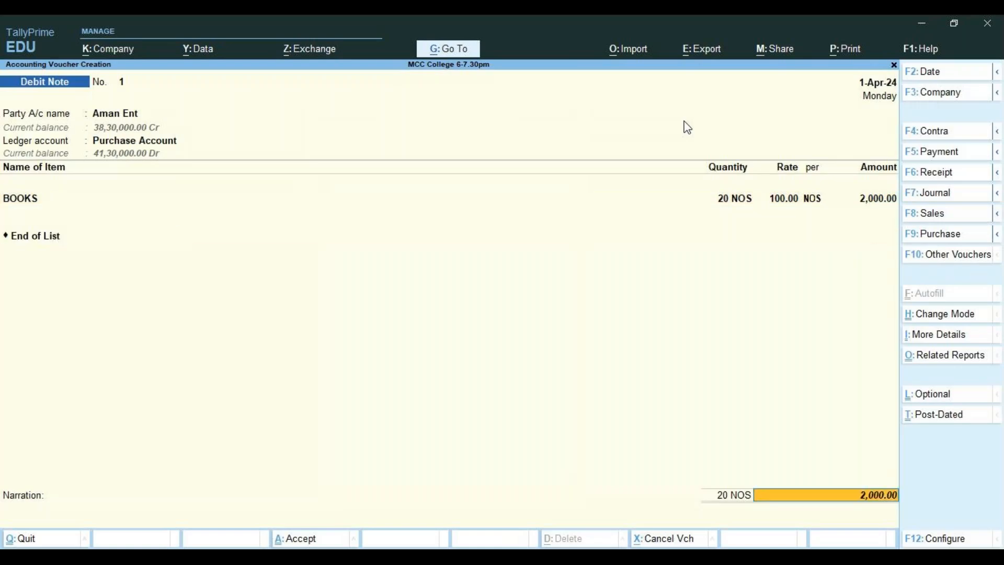
key("Return")
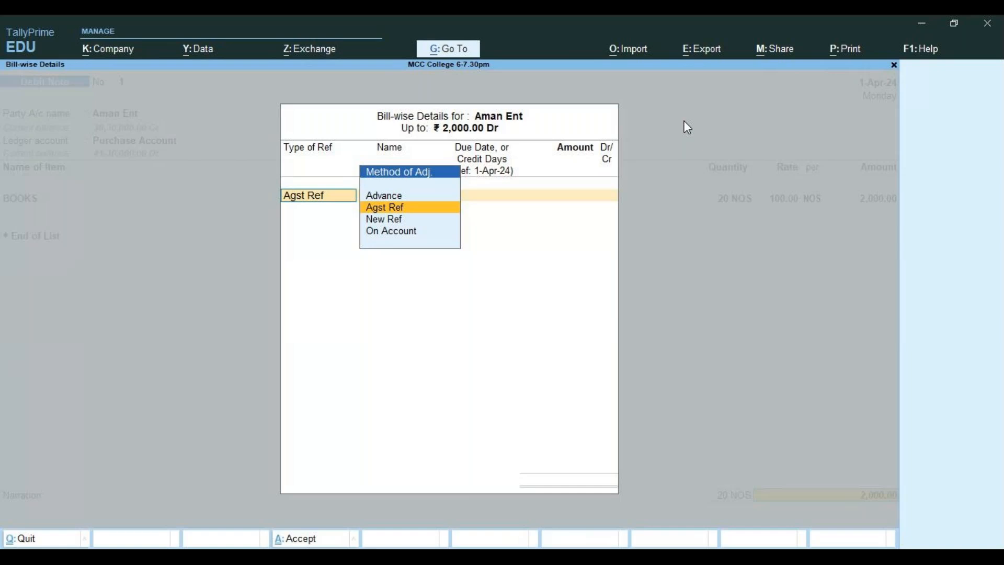
key("Return")
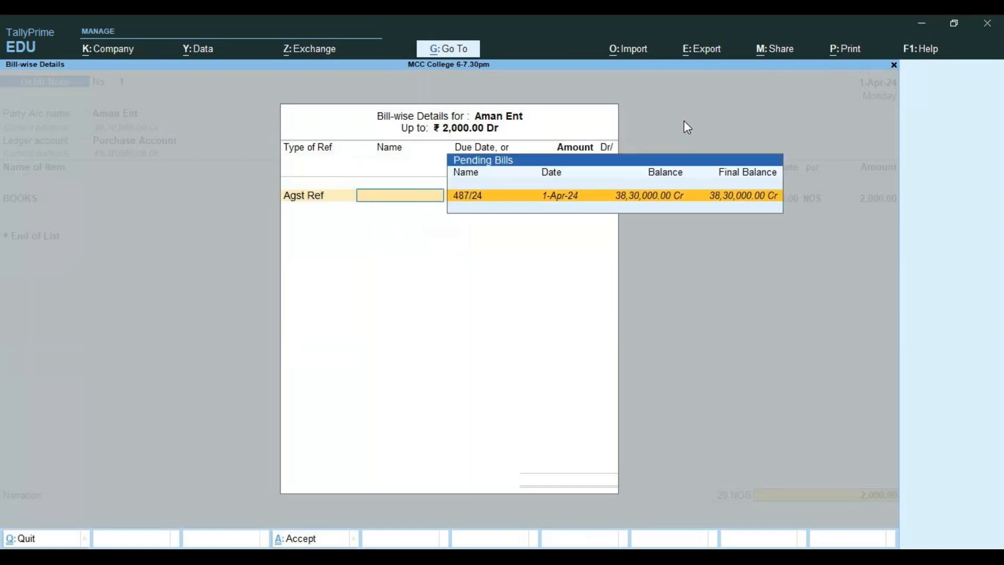
key("Return")
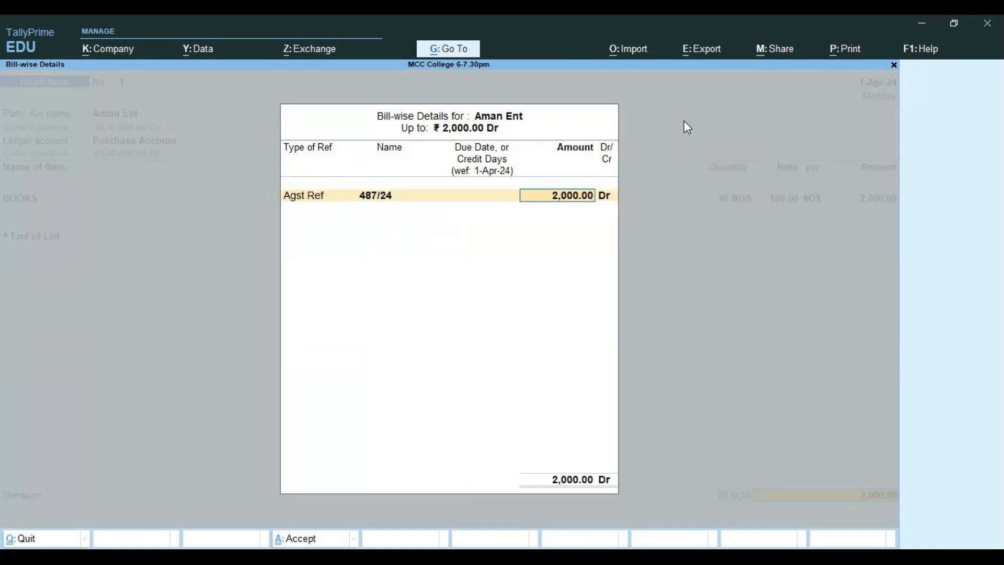
key("Return")
key("Return")
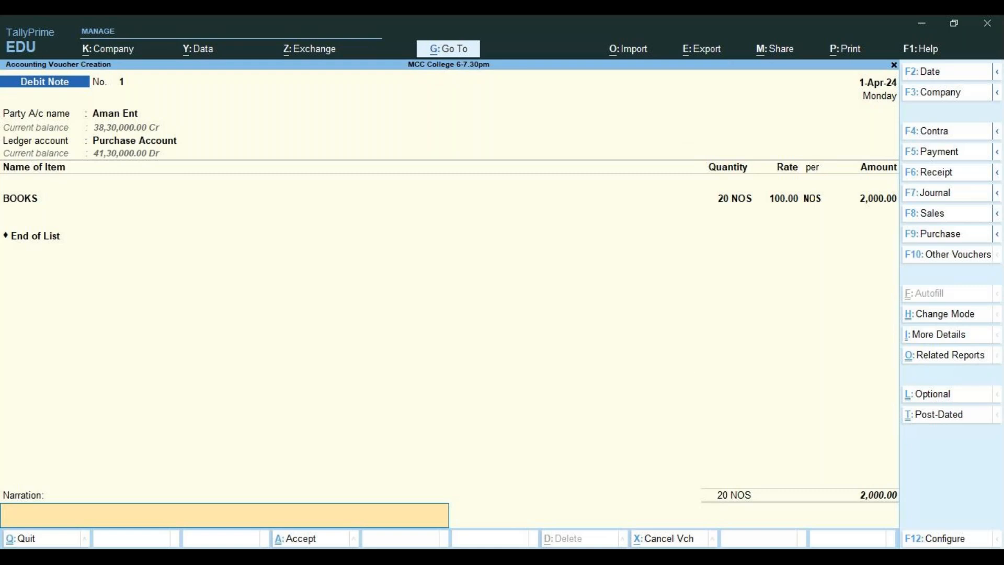
Step: Leave the narration blank and accept debit note No. 1
left_click(577, 557)
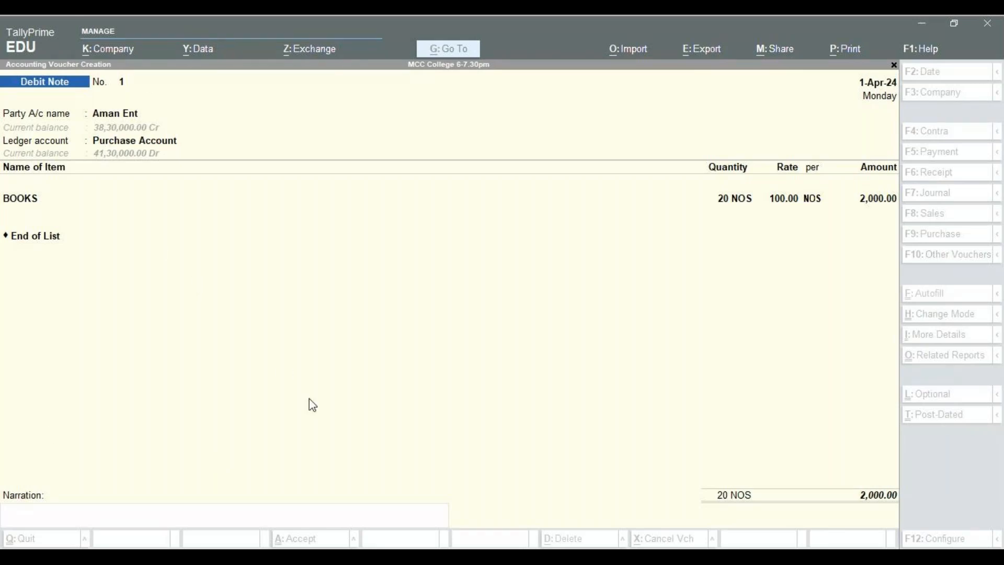
key("Escape")
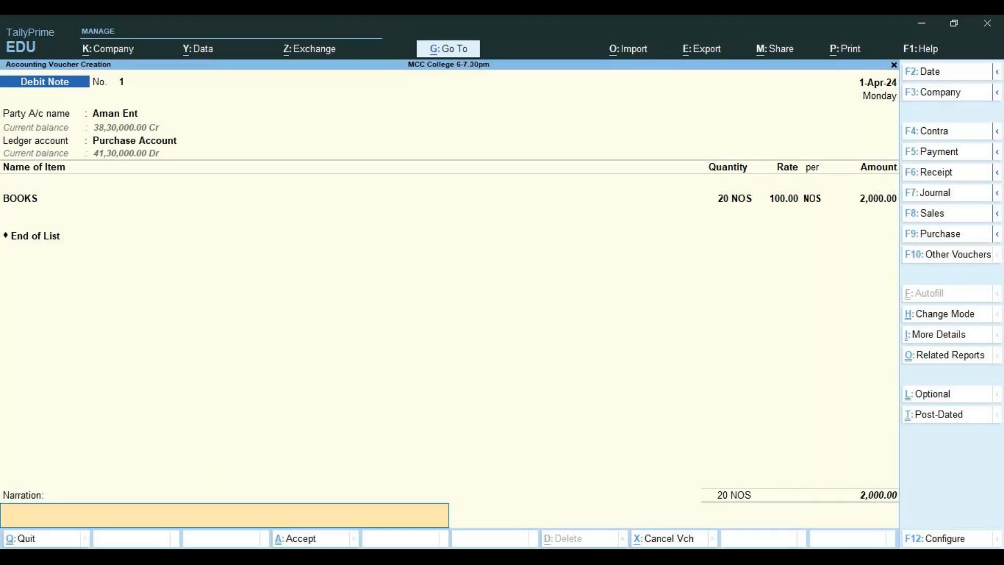
key("Return")
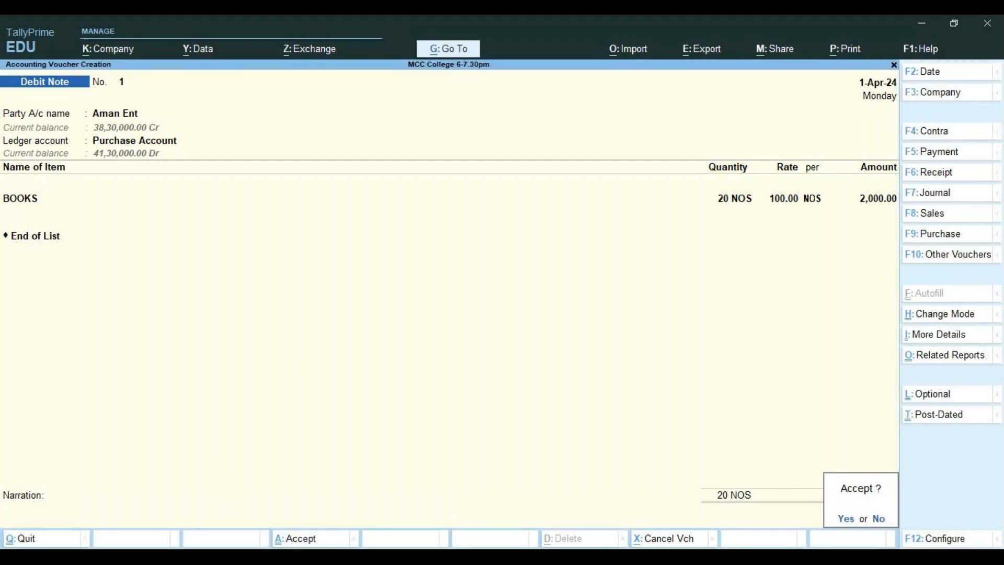
key("Return")
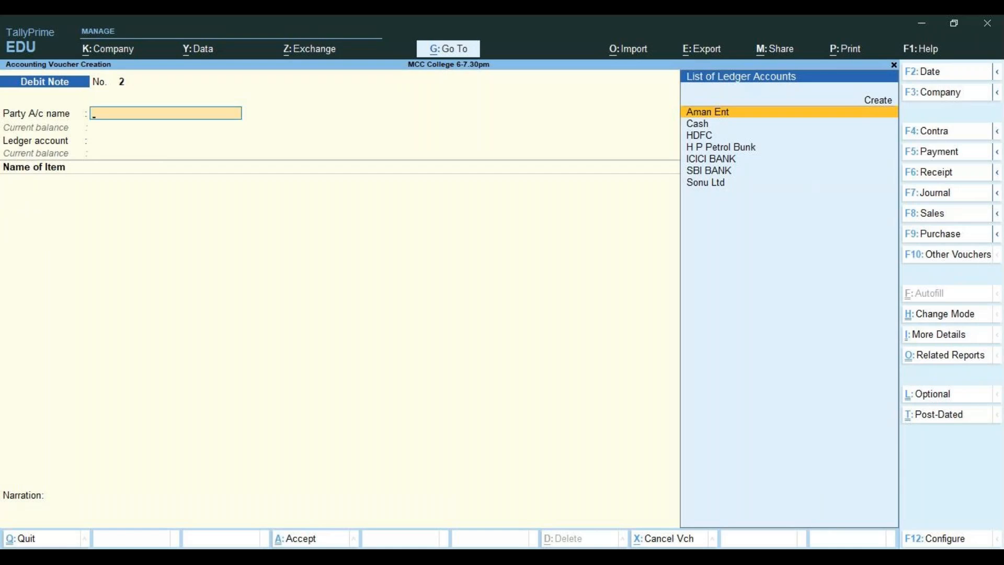
Step: Start debit note No. 2 for party Aman Ent, accept its party details, and choose Purchase Account as the ledger
key("Return")
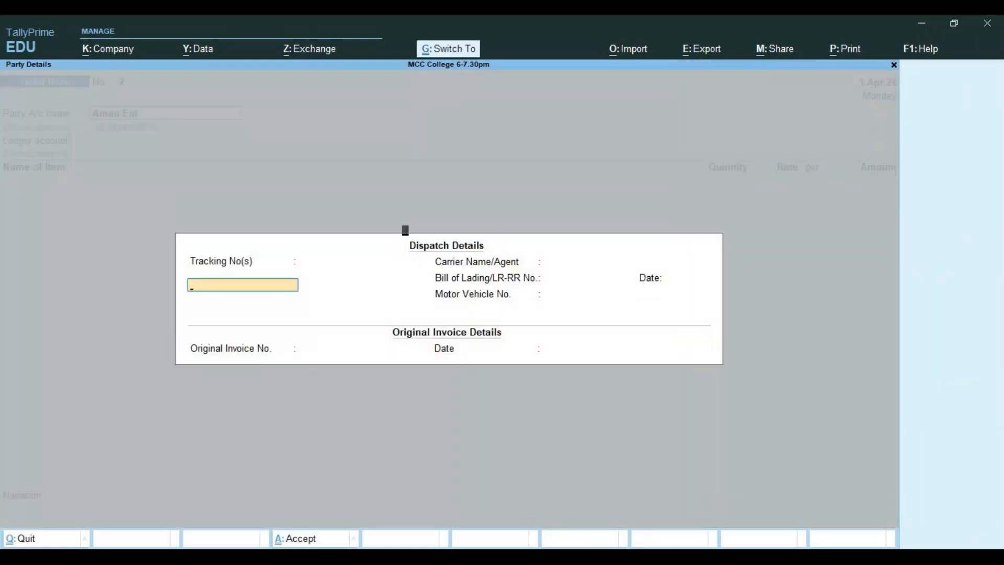
key("ctrl+a")
key("ctrl")
key("ctrl+a")
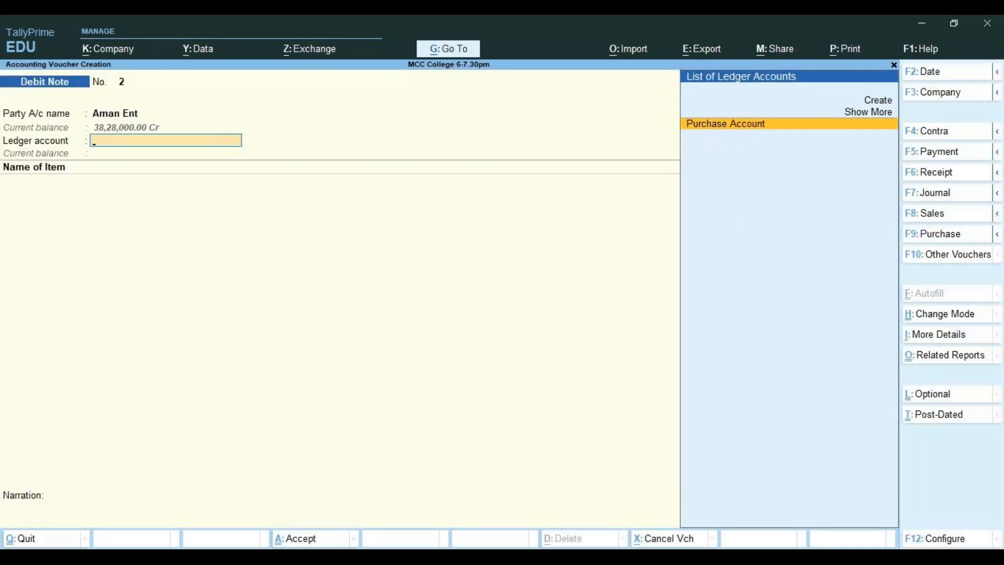
key("Return")
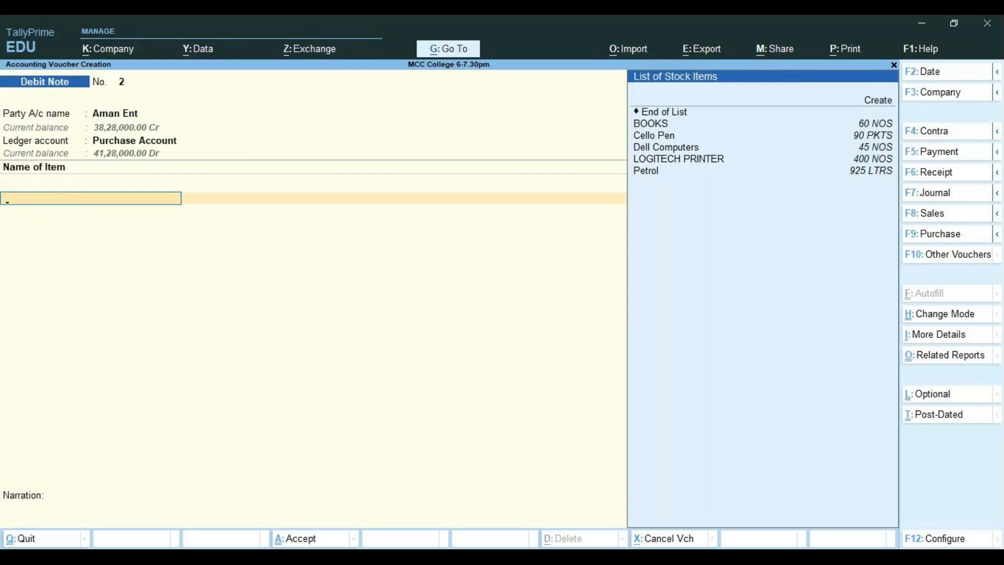
Step: Add BOOKS to the second debit note from godown Banaglore 3 with quantity 30 NOS at a rate of 100.00
key("Down")
key("Down")
key("Down")
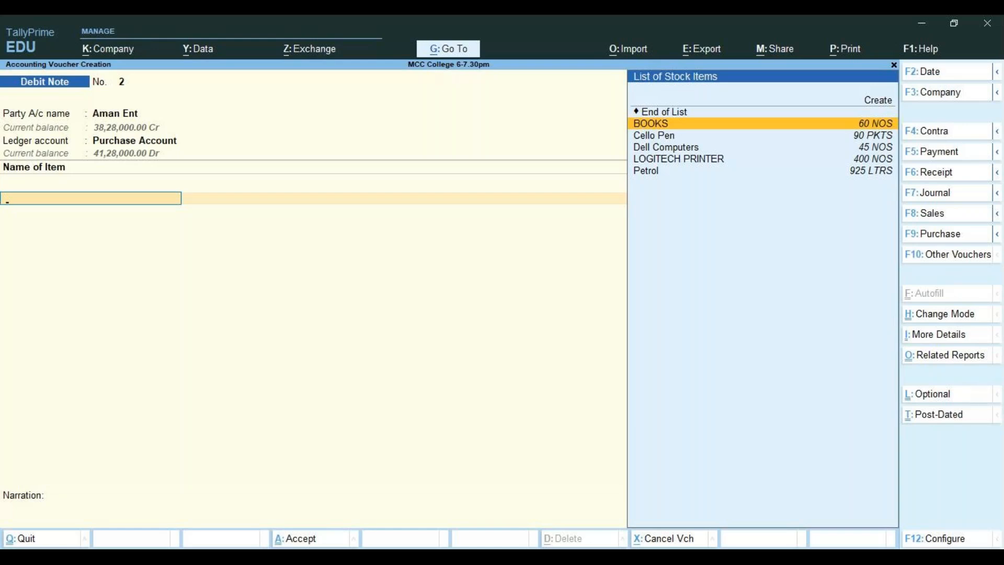
key("Return")
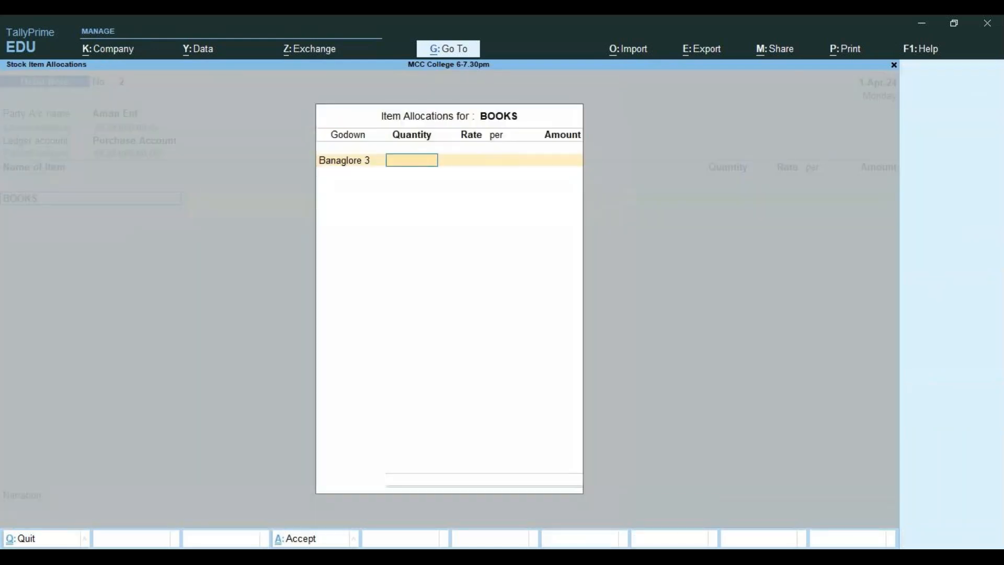
type("30")
key("Return")
key("Return")
key("Return")
key("Return")
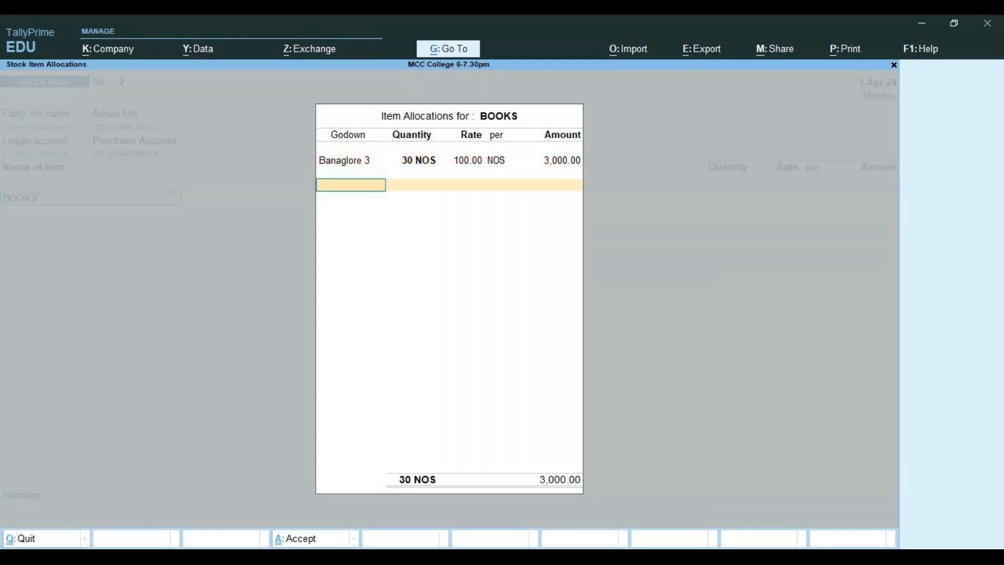
key("Return")
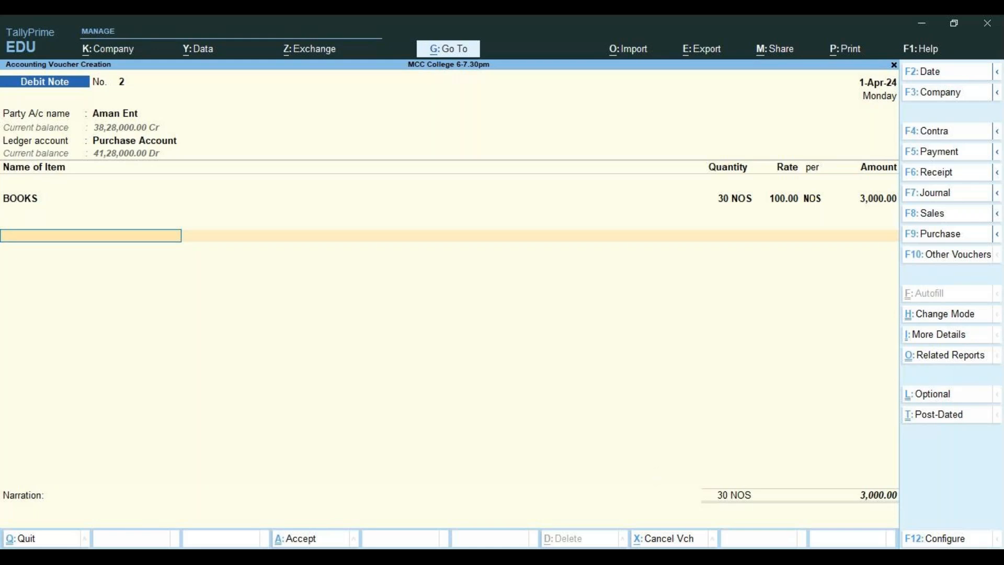
left_click(578, 555)
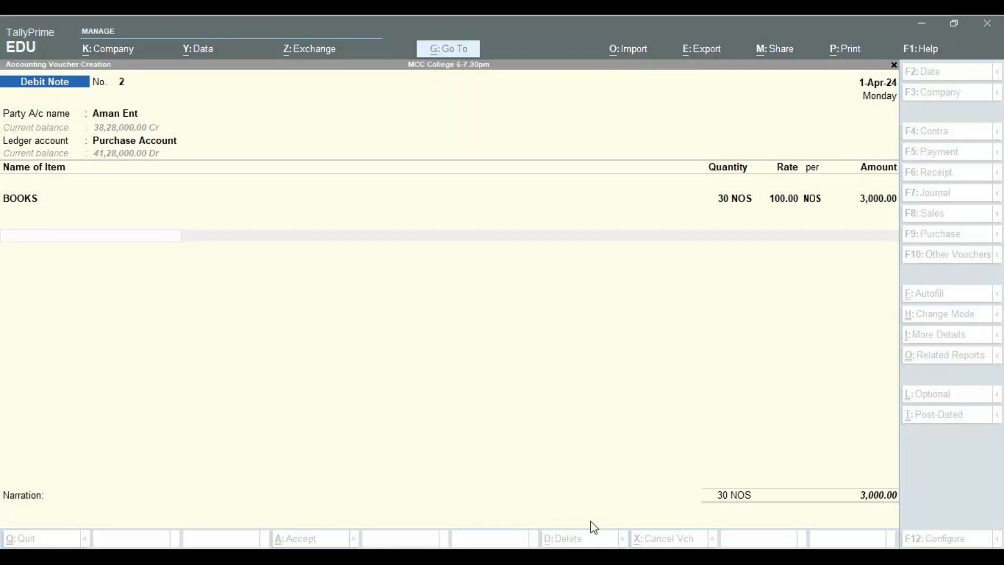